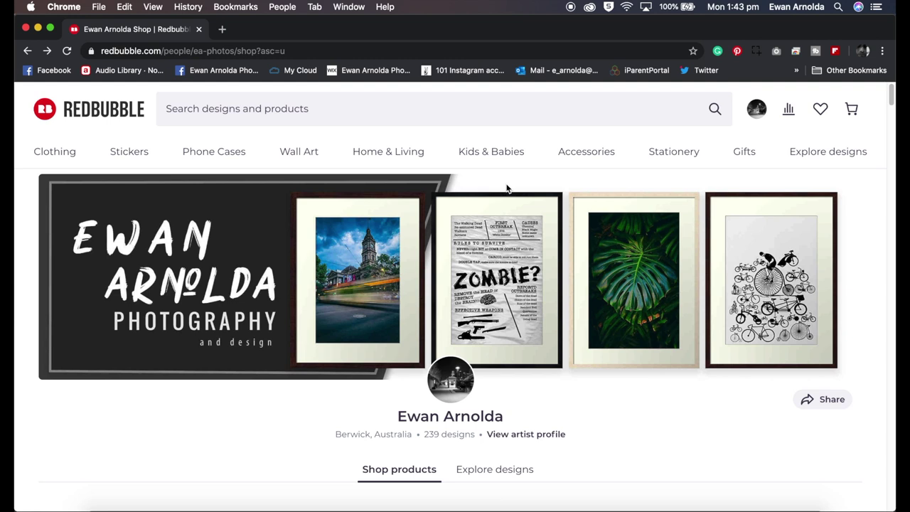
From Manage Portfolio, open Promote products for Melbourne City Pretty in Pink II.
click(757, 111)
click(710, 299)
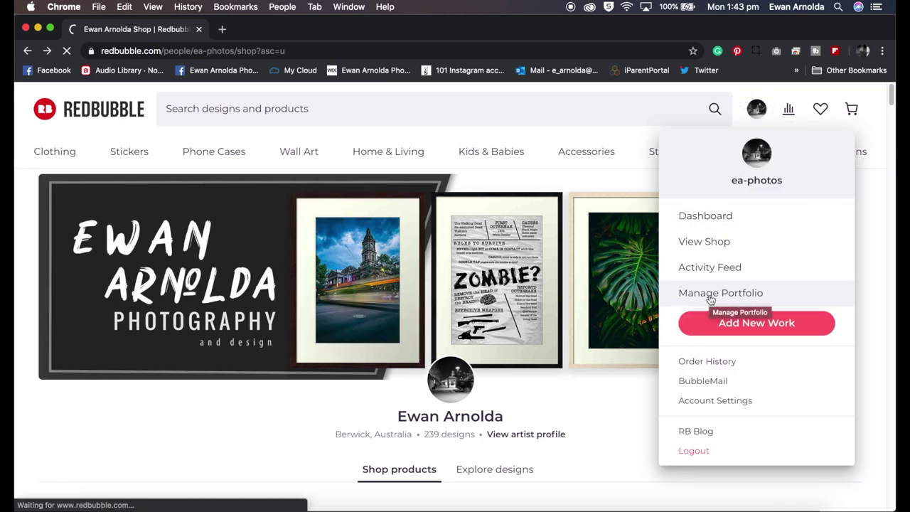
scroll(602, 299, down, 5)
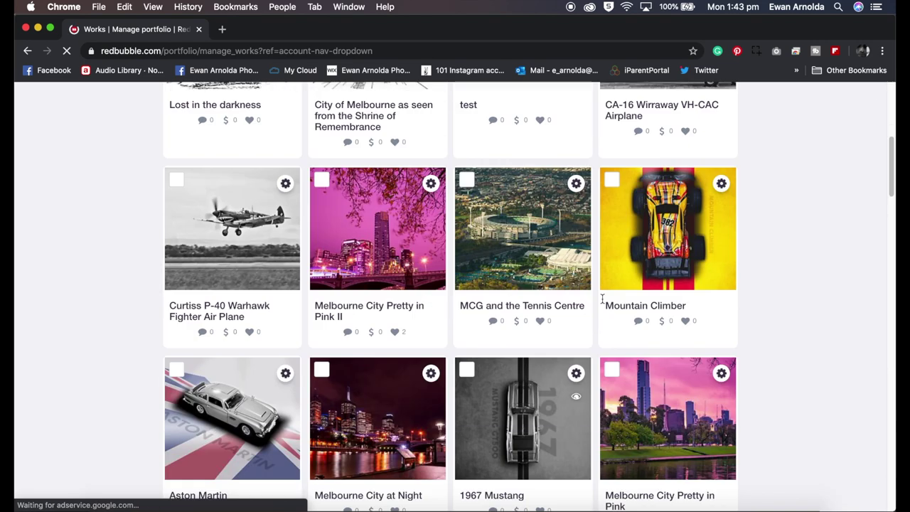
click(431, 185)
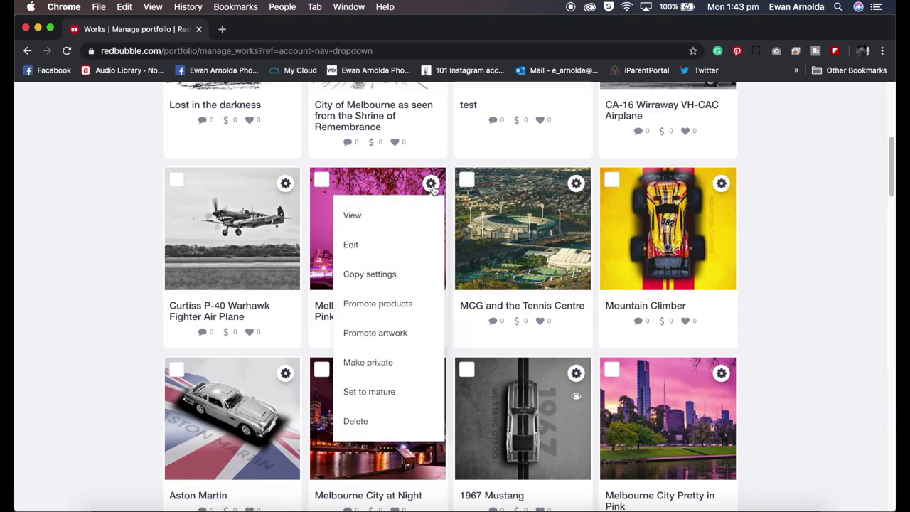
click(383, 307)
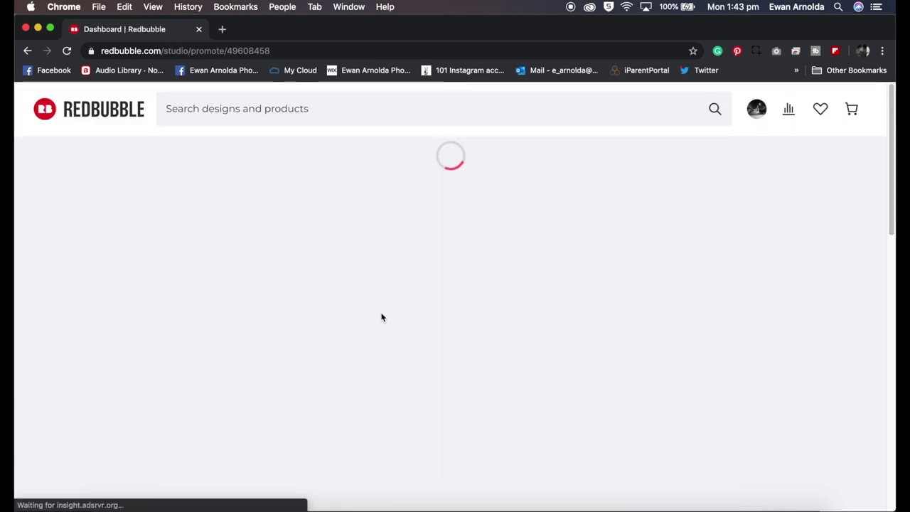
Scroll through the product mockup grid, from Clock and Canvas Print down to Mask.
scroll(382, 318, down, 5)
scroll(382, 317, down, 8)
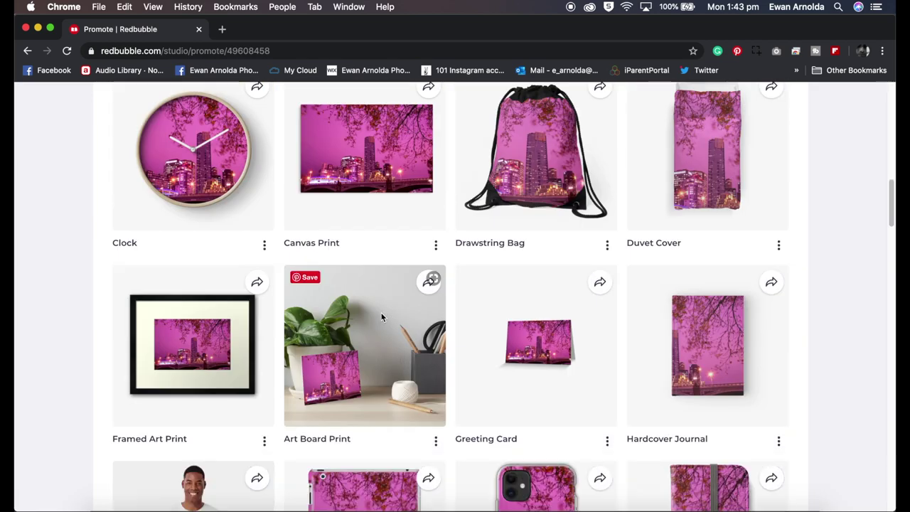
scroll(382, 317, down, 4)
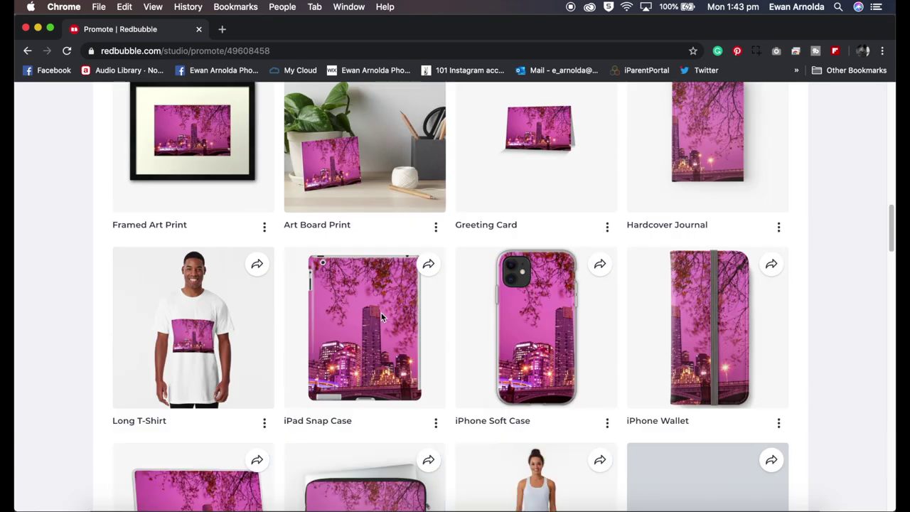
scroll(382, 317, down, 2)
scroll(382, 317, down, 20)
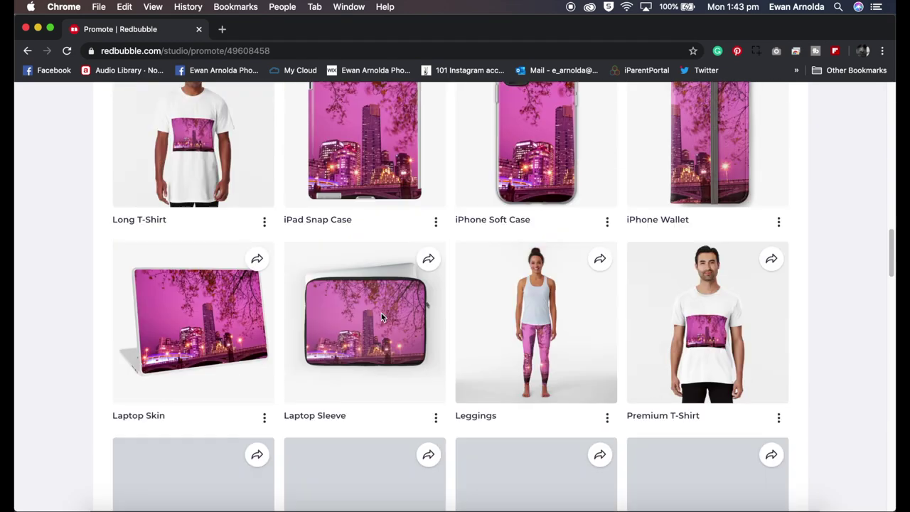
scroll(382, 317, down, 2)
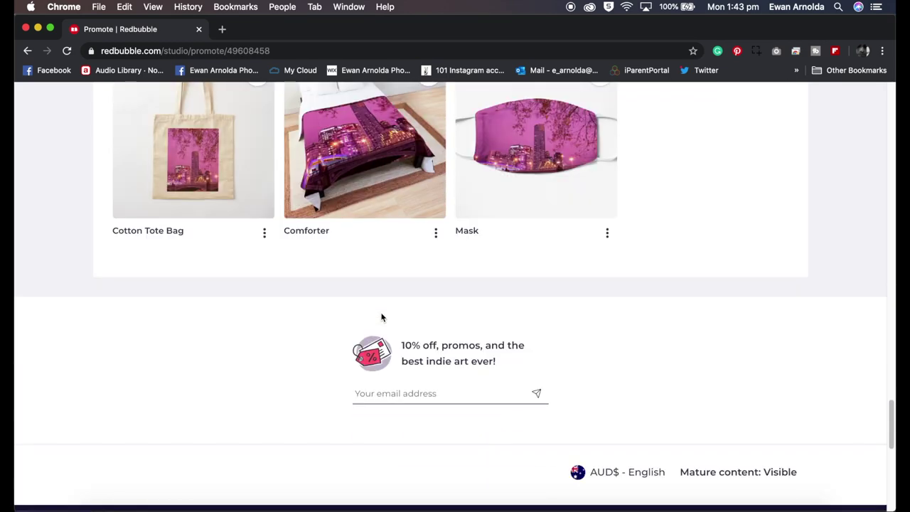
scroll(382, 318, up, 15)
scroll(382, 317, up, 15)
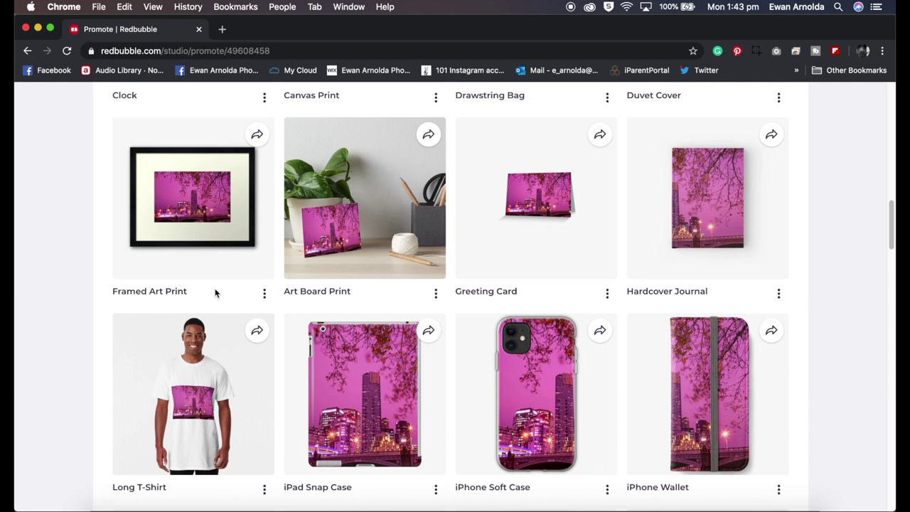
Browse the Framed Art Print's downloadable mockup images, then close the gallery.
click(265, 295)
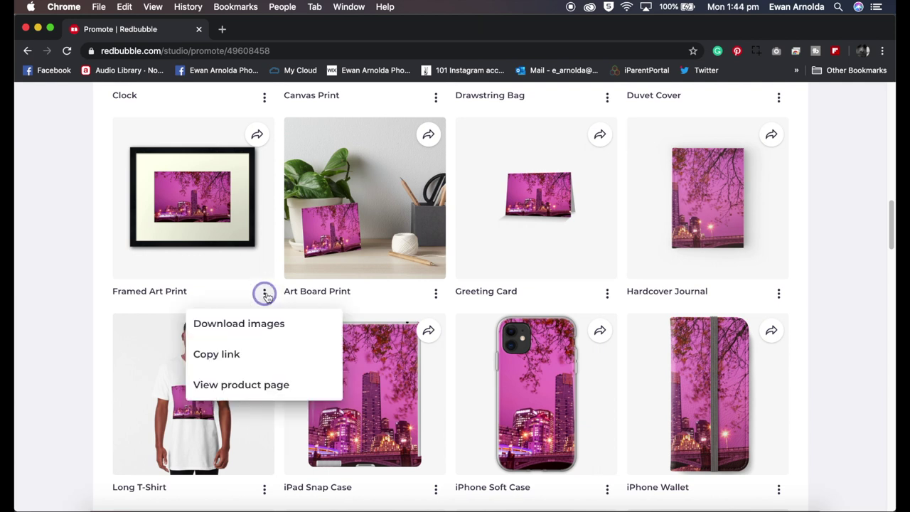
click(251, 329)
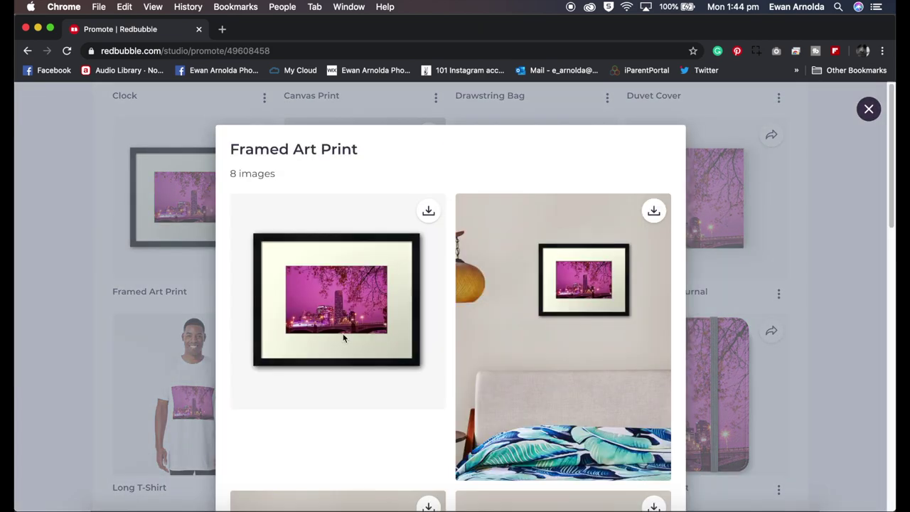
scroll(342, 338, down, 10)
scroll(342, 337, up, 10)
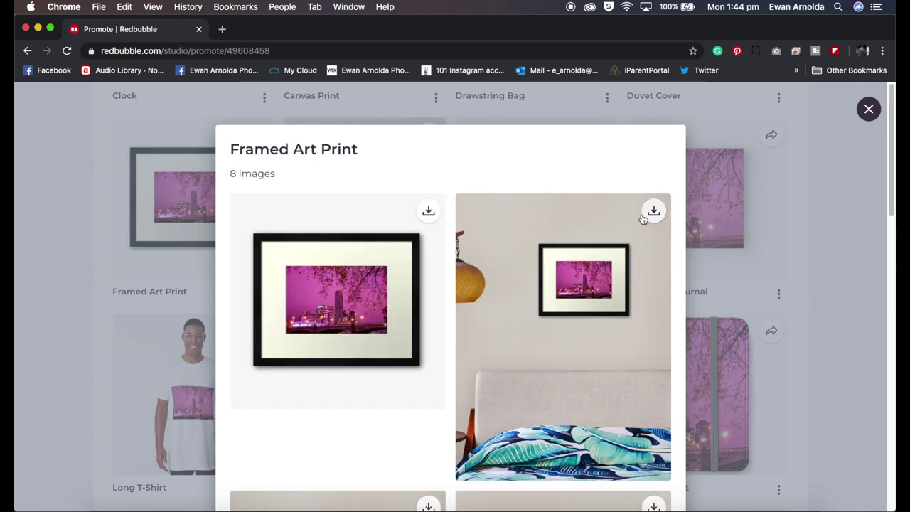
scroll(555, 308, down, 5)
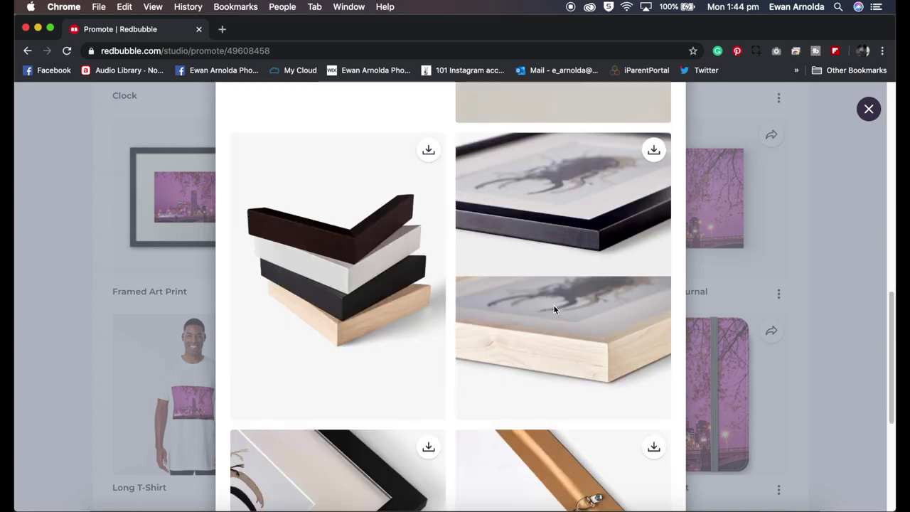
scroll(553, 304, up, 3)
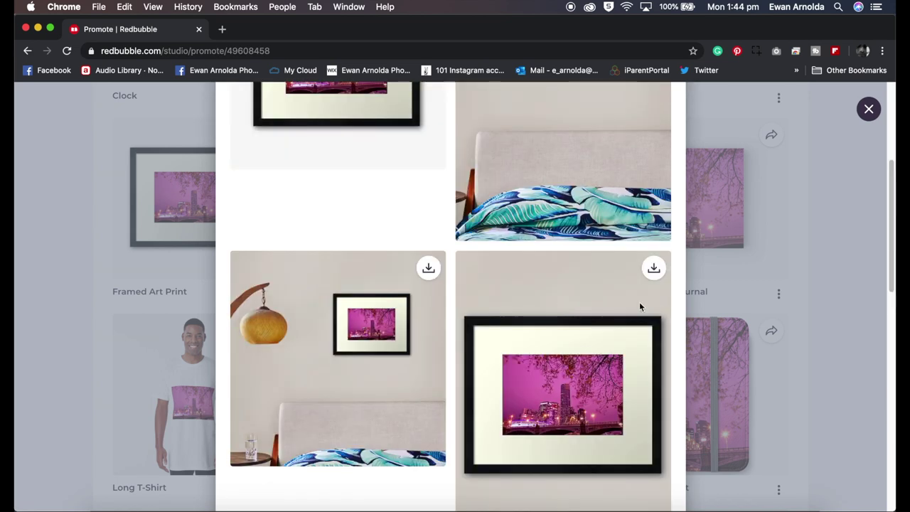
click(830, 304)
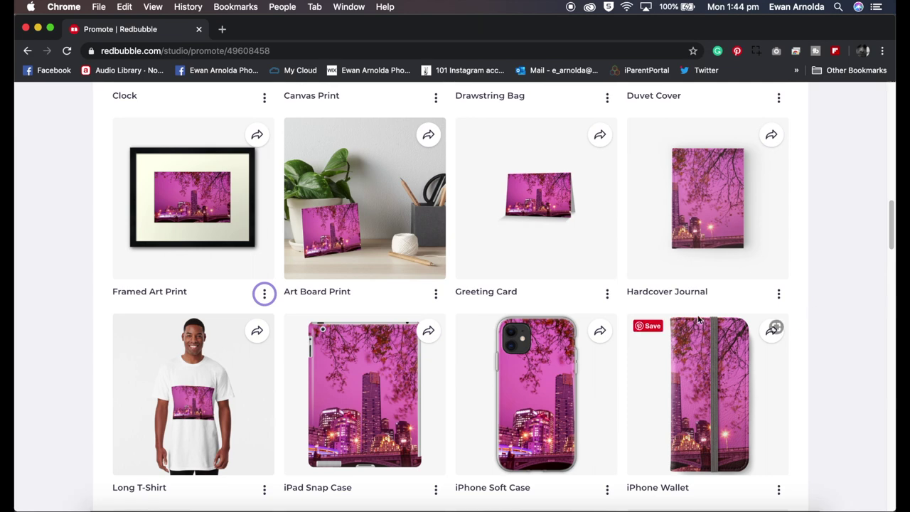
View the Laptop Skin's 2 downloadable mockup images, then close the gallery.
scroll(700, 320, down, 4)
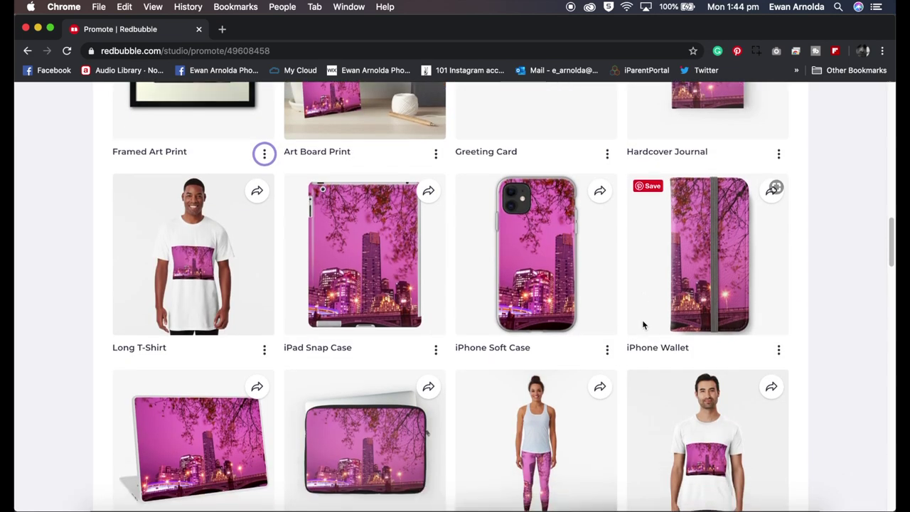
scroll(586, 335, down, 3)
click(264, 443)
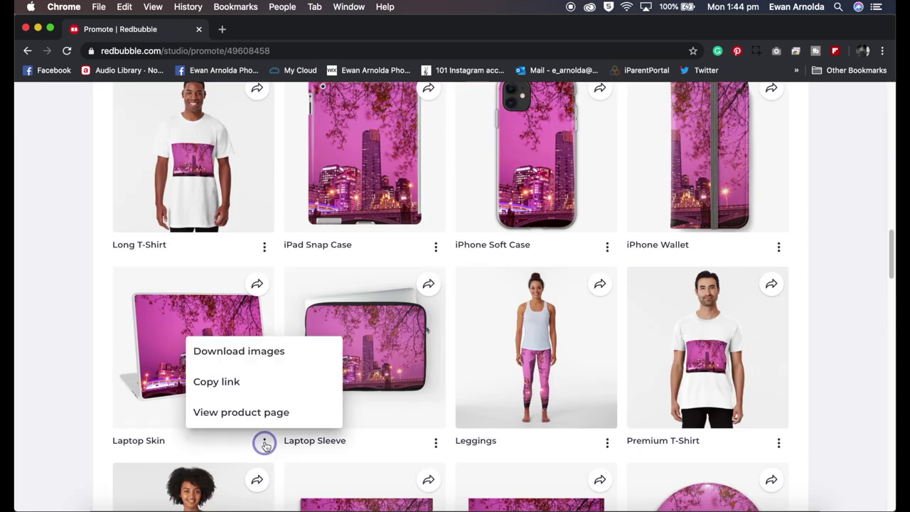
click(289, 352)
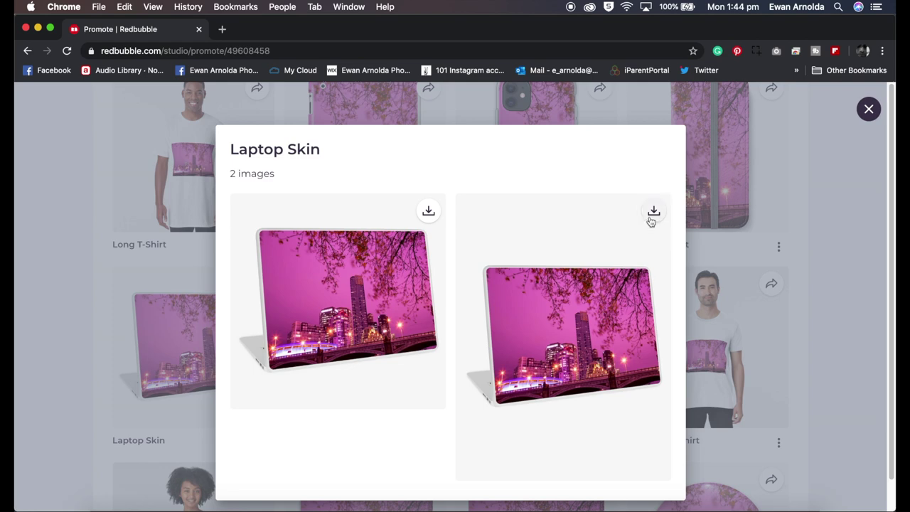
click(808, 280)
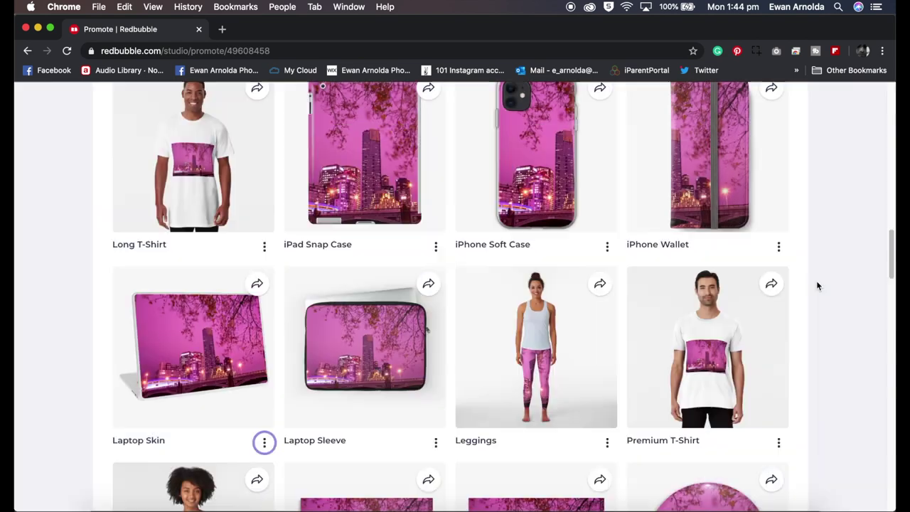
Open the iPhone Wallet product page (A$47.94) in a new tab, then return to the Promote tab.
click(780, 247)
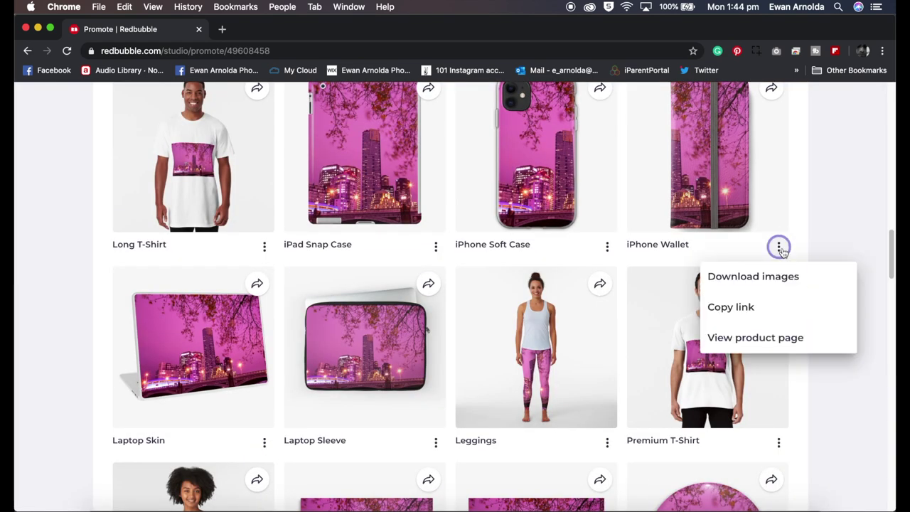
click(739, 346)
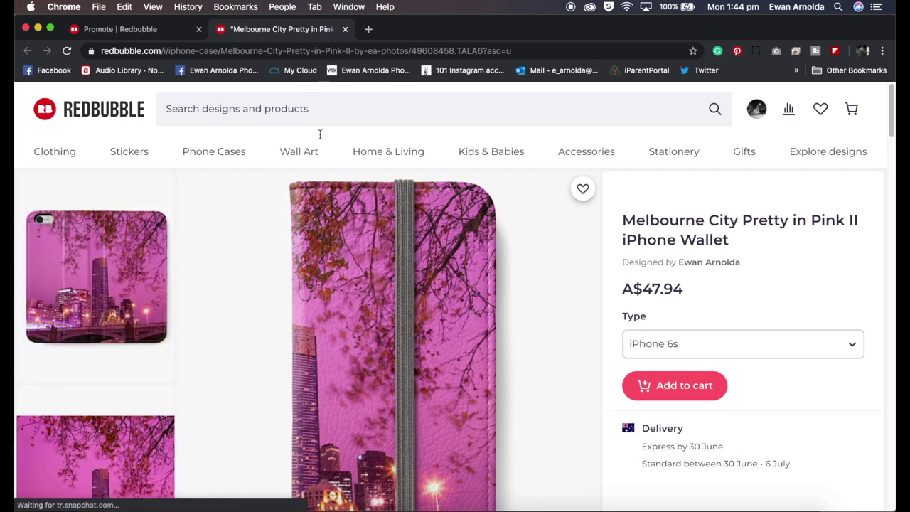
scroll(240, 197, down, 3)
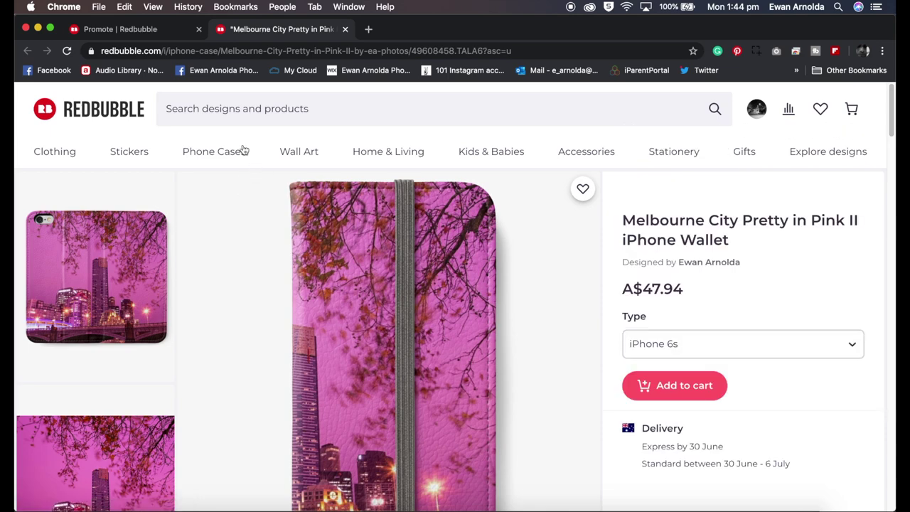
click(142, 29)
scroll(349, 305, up, 3)
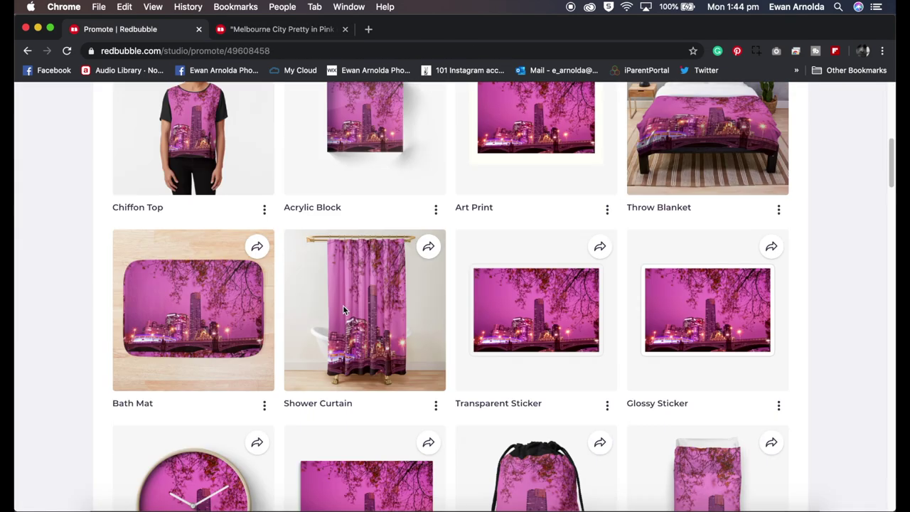
Go to the Dashboard from the account menu and open Share your work under Artist tools.
scroll(341, 305, up, 5)
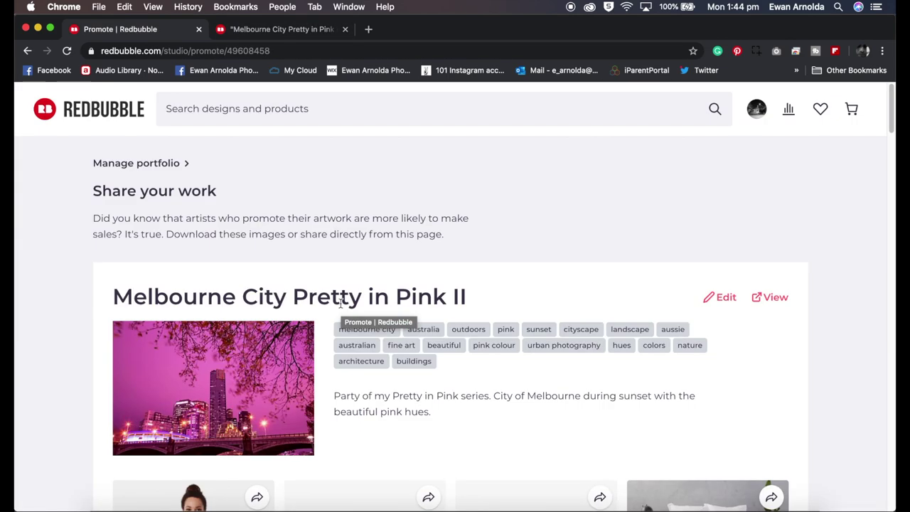
click(757, 110)
click(711, 217)
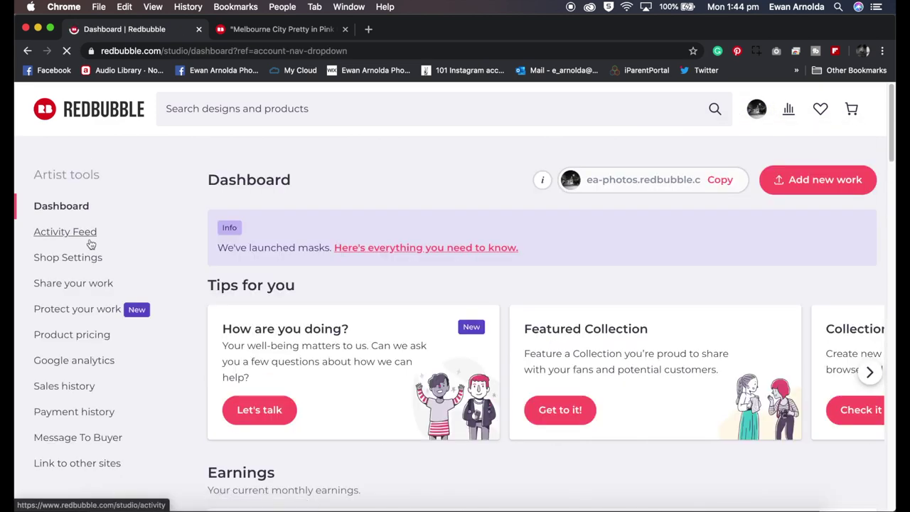
click(76, 285)
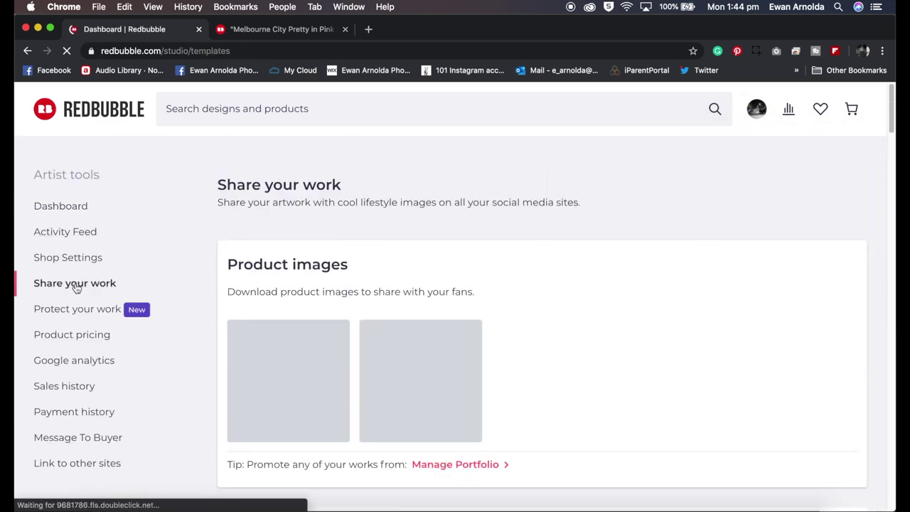
Browse the Lifestyle templates, then switch to RB_Greeting_Card_Boxes.psd in Photoshop.
scroll(306, 299, down, 7)
scroll(306, 299, down, 10)
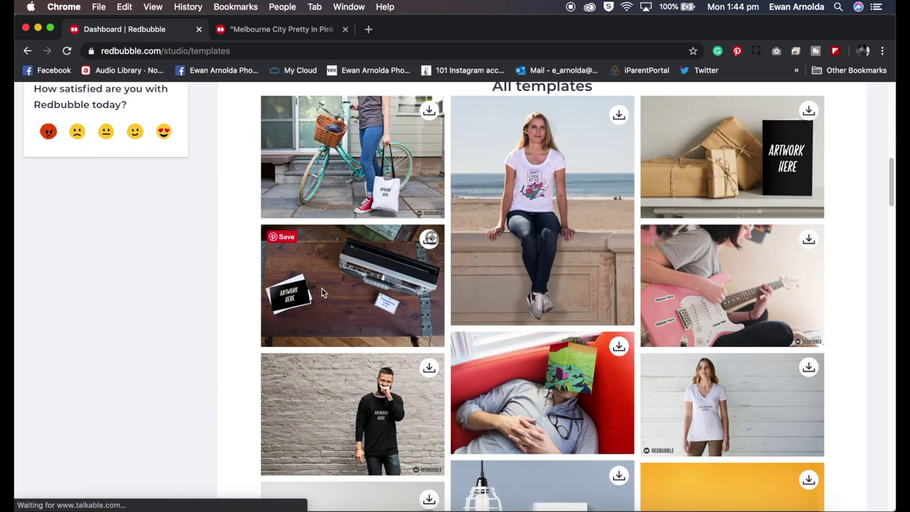
scroll(341, 282, down, 3)
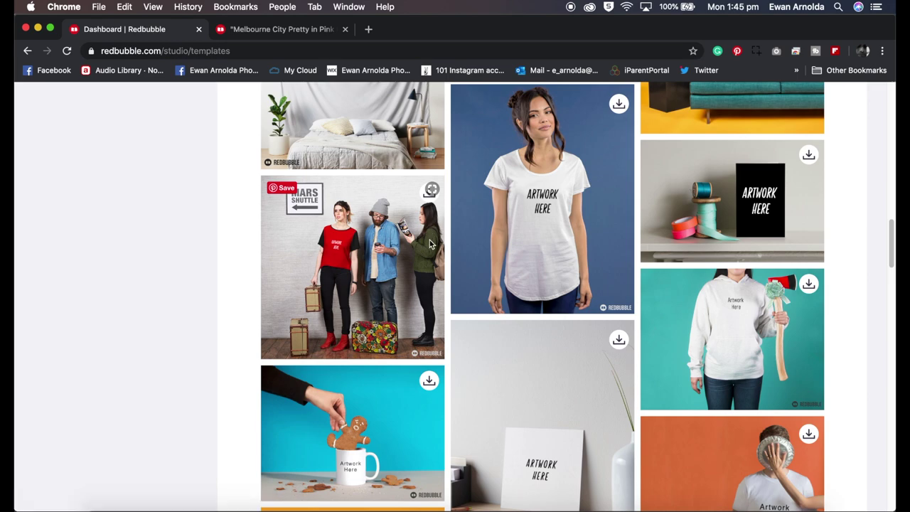
scroll(503, 288, up, 10)
scroll(503, 288, up, 4)
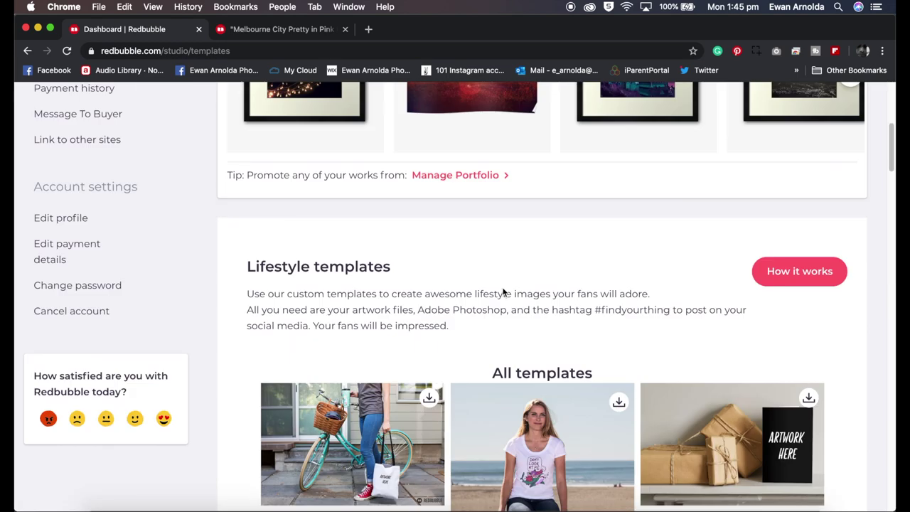
scroll(503, 288, down, 3)
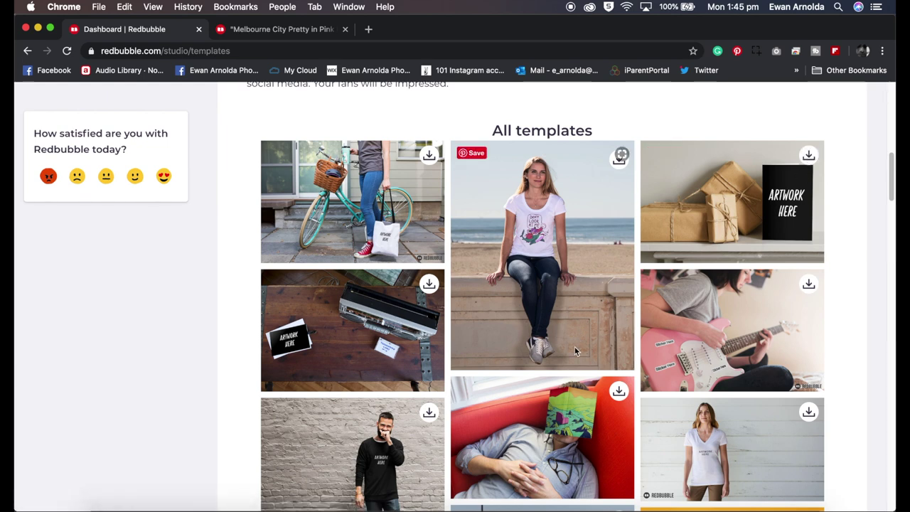
click(561, 509)
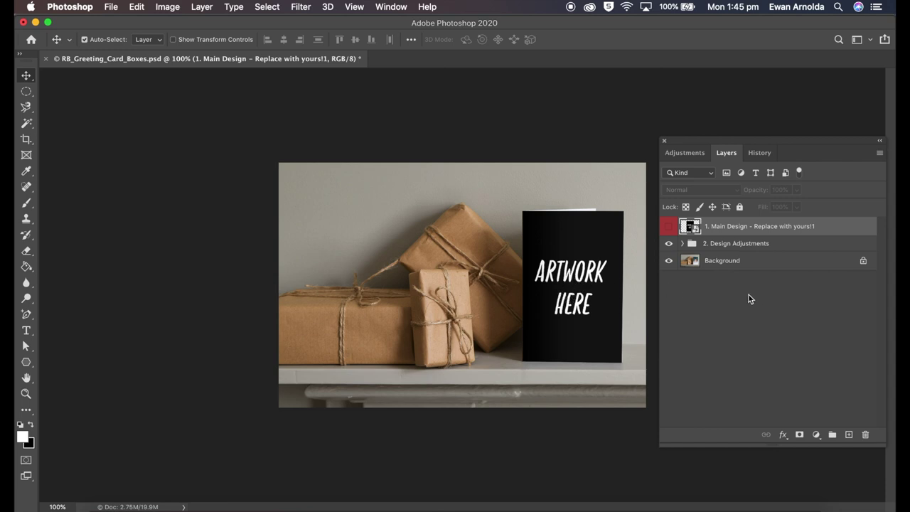
In the Main Design smart object, show the Melbourne city photo and hide Artwork here and Color Fill 1.
double_click(691, 228)
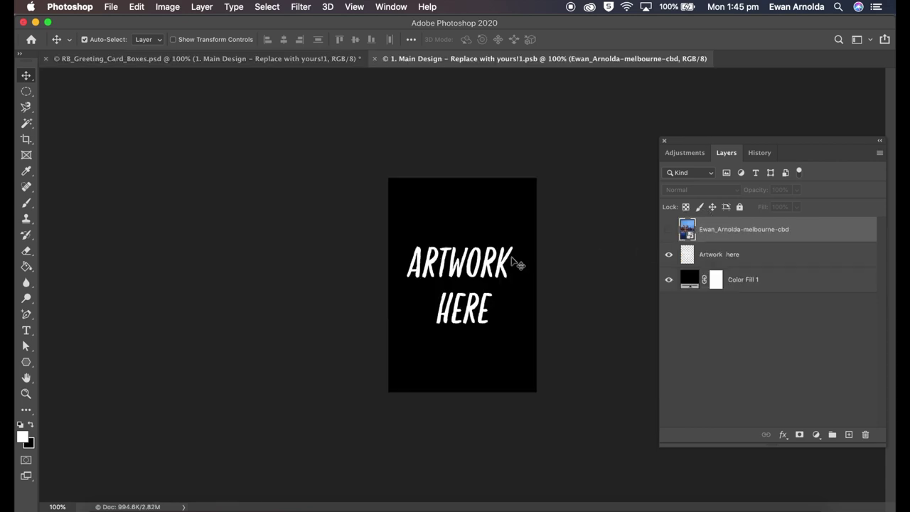
click(669, 254)
click(669, 280)
click(669, 229)
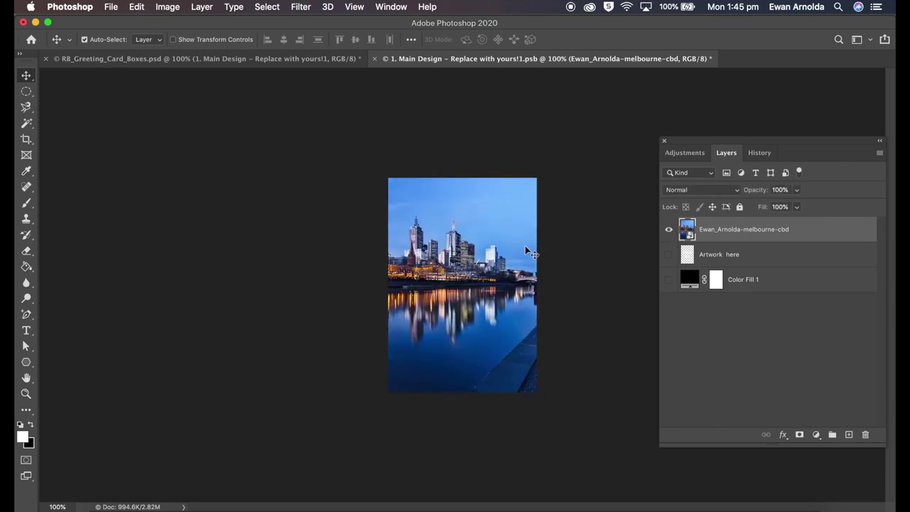
Save the edited design back into the card template and return to Chrome.
click(375, 58)
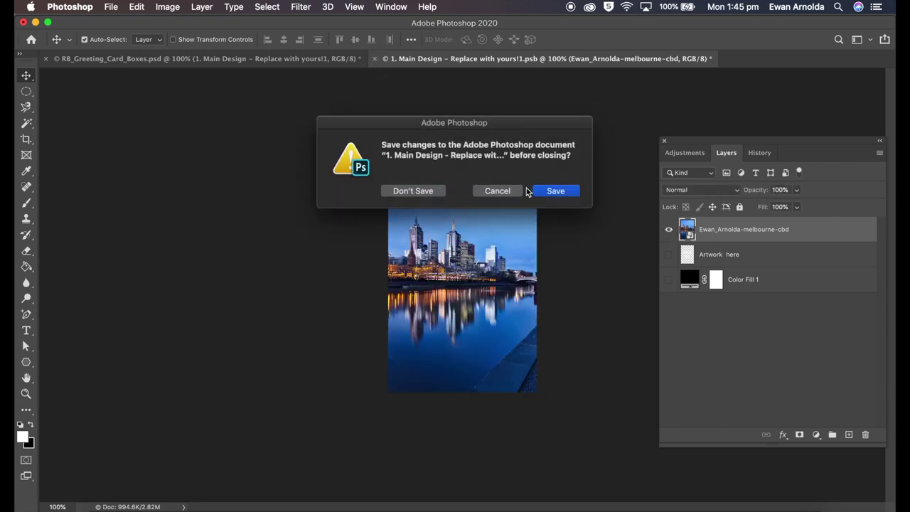
click(546, 196)
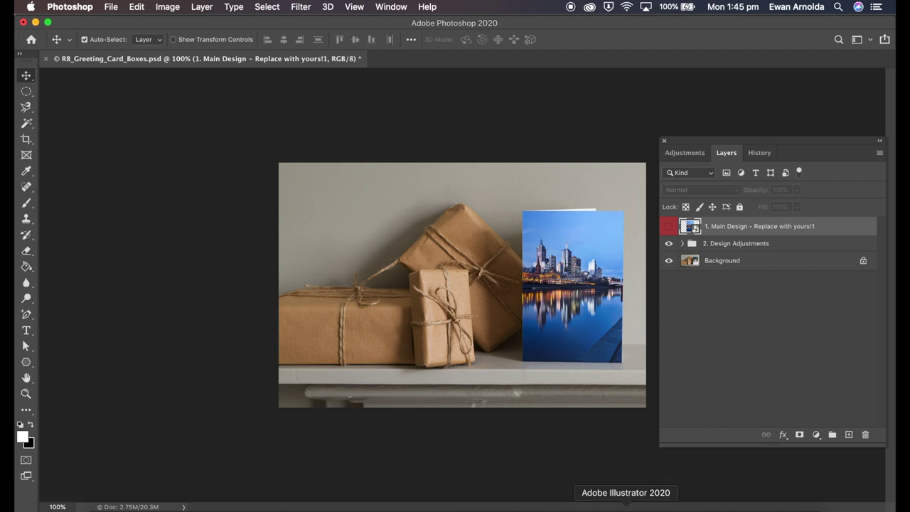
click(640, 511)
scroll(512, 391, up, 15)
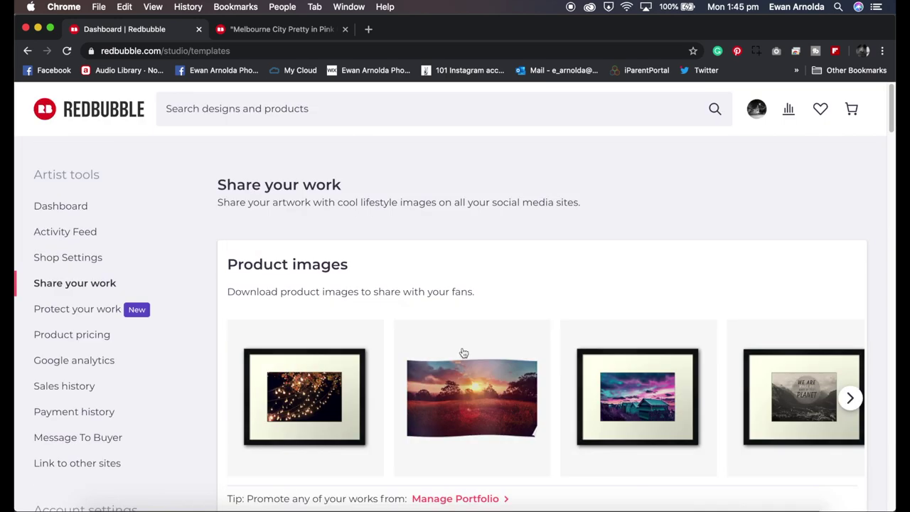
Open the Dashboard, scroll to Earnings by artwork and product, and choose Promote for Tree Lights.
click(756, 108)
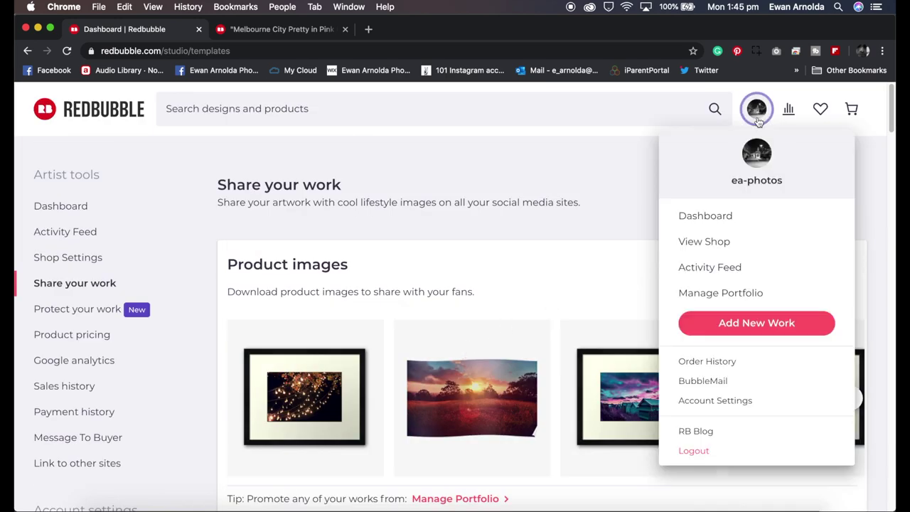
click(710, 217)
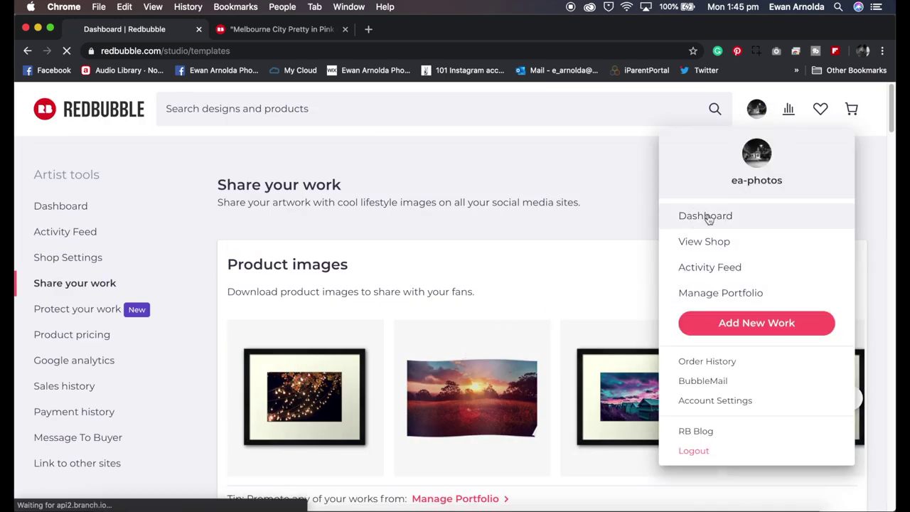
scroll(486, 271, down, 10)
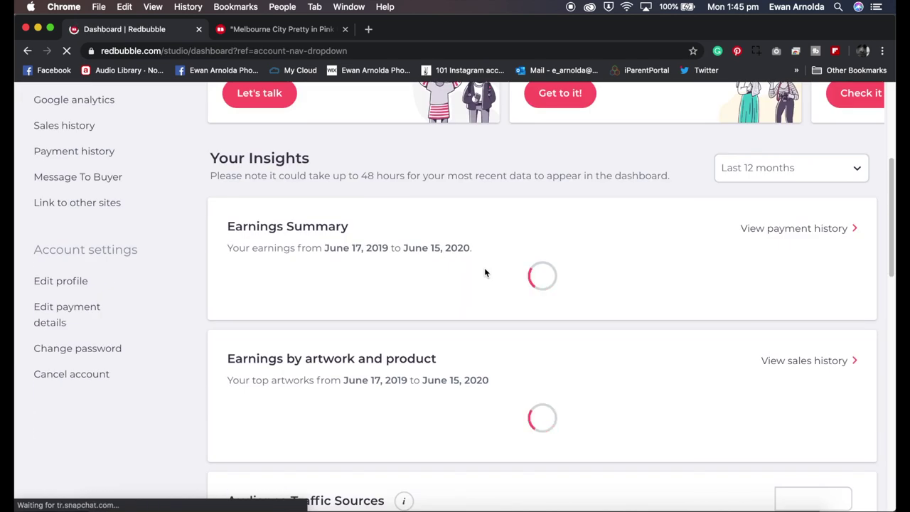
scroll(485, 271, down, 4)
scroll(483, 269, up, 4)
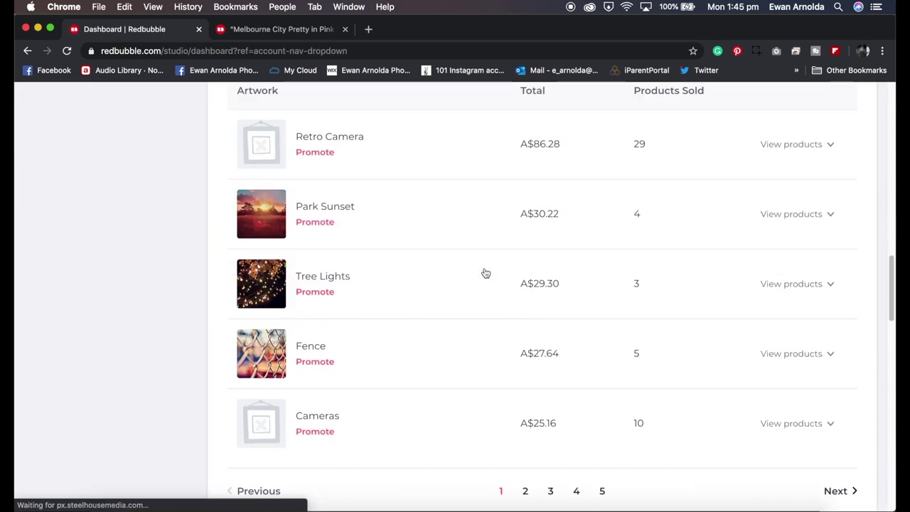
scroll(400, 238, down, 2)
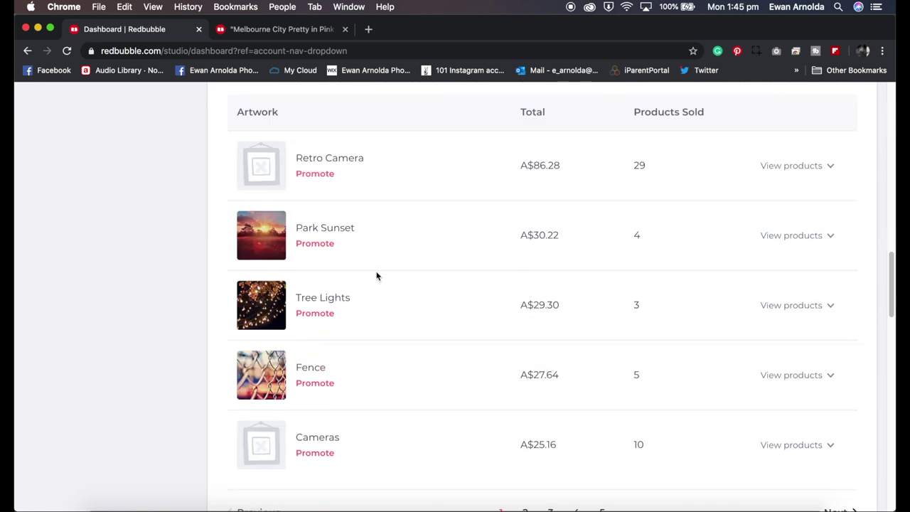
scroll(377, 276, down, 1)
click(316, 289)
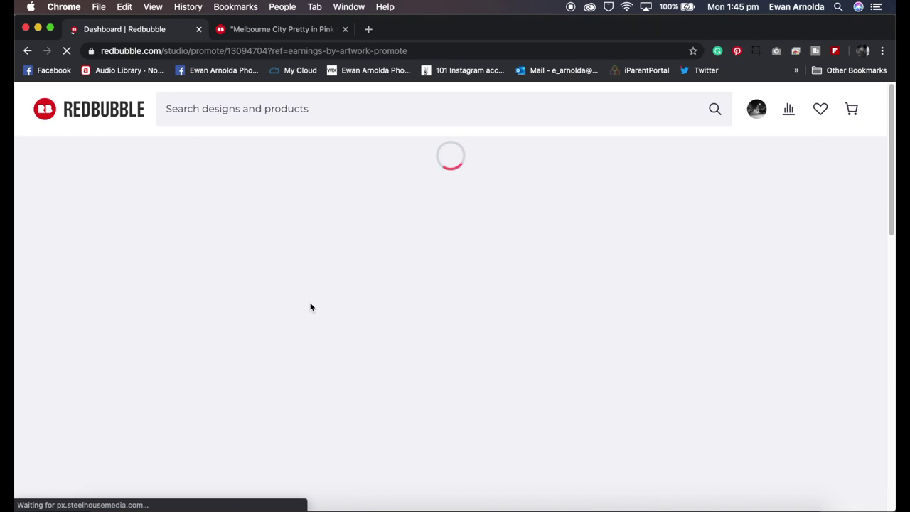
Review the Tree Lights Fitted V-Neck T-Shirt's 3 downloadable images, then close the gallery.
scroll(311, 308, down, 15)
scroll(310, 308, up, 3)
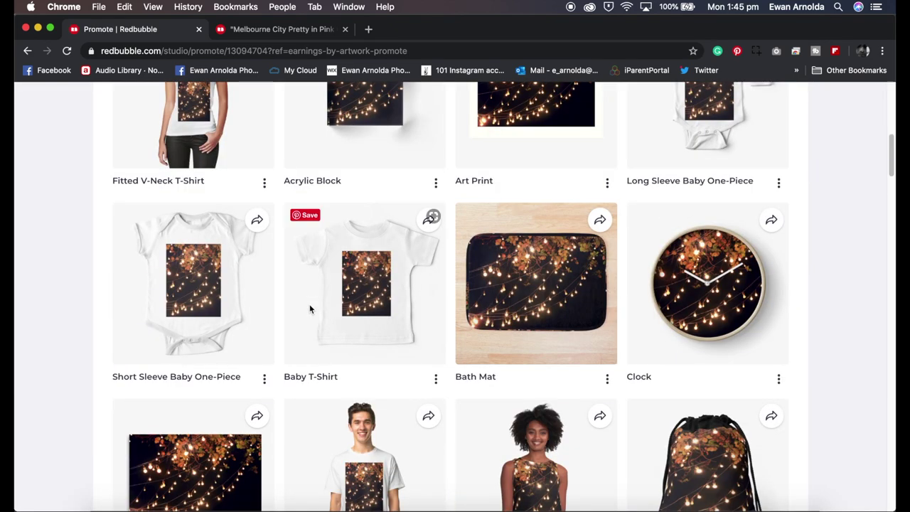
scroll(310, 309, up, 2)
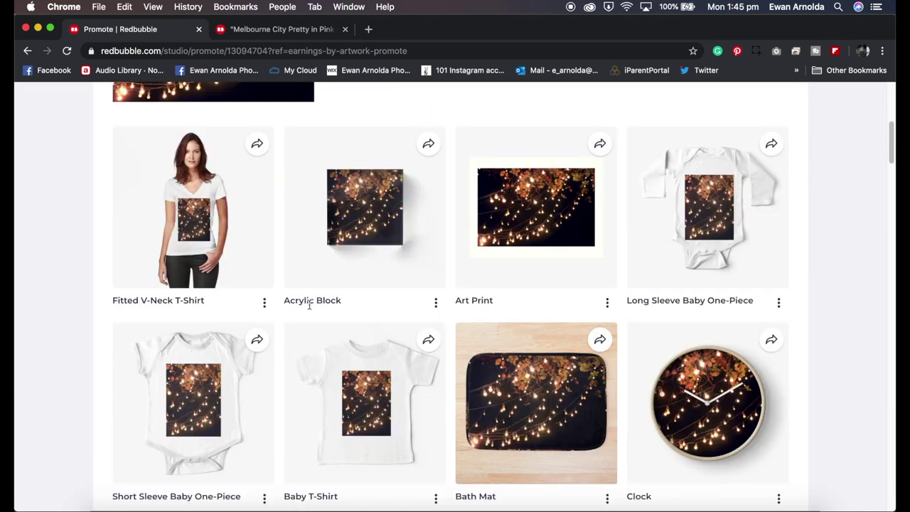
click(264, 304)
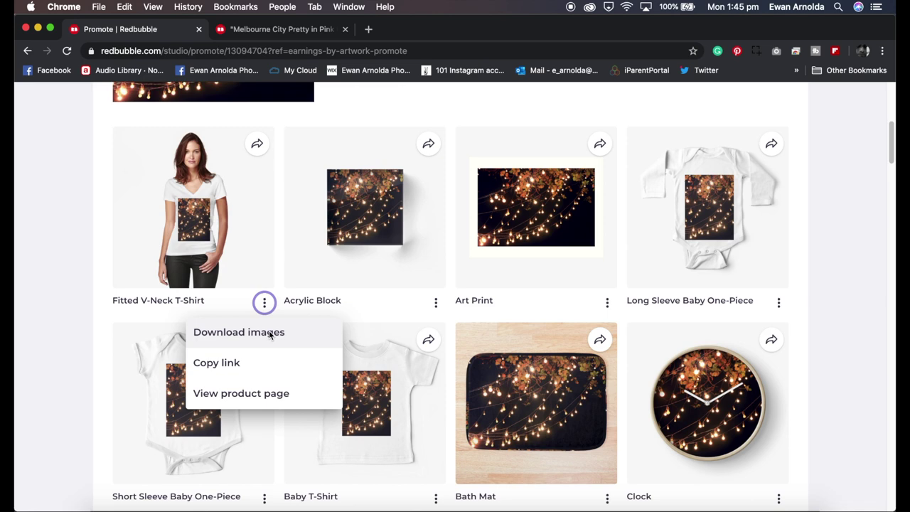
click(269, 333)
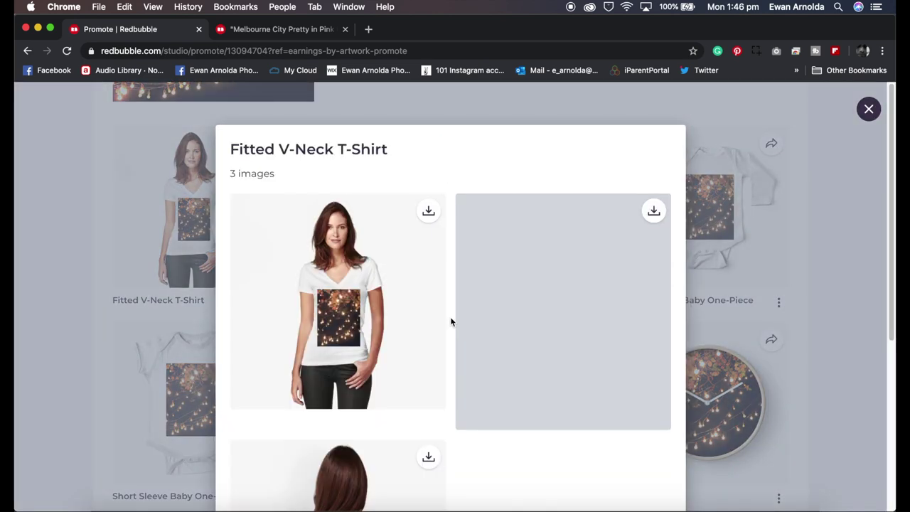
scroll(449, 319, down, 3)
scroll(449, 319, down, 3)
scroll(448, 319, up, 5)
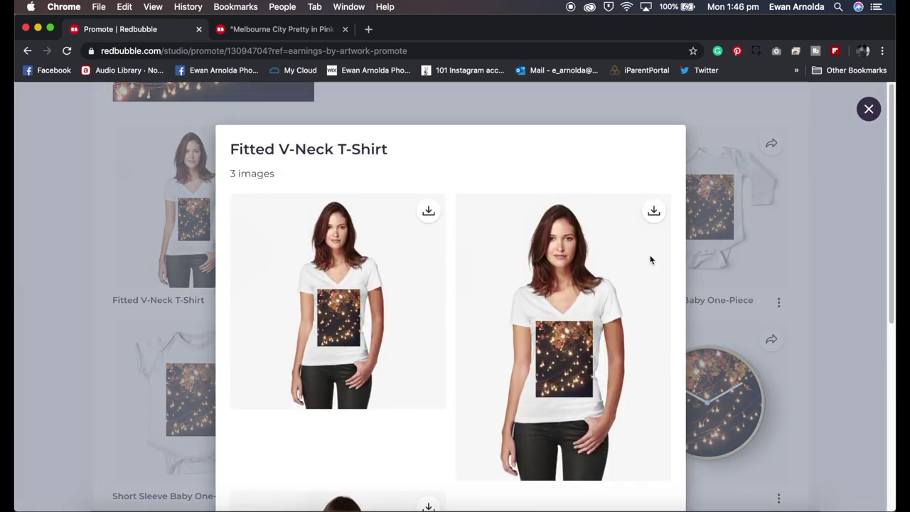
click(870, 109)
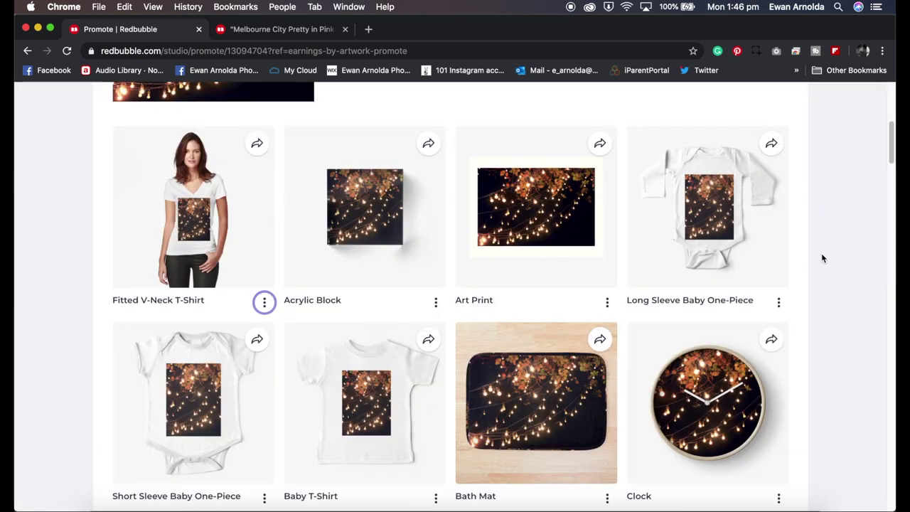
scroll(795, 288, up, 4)
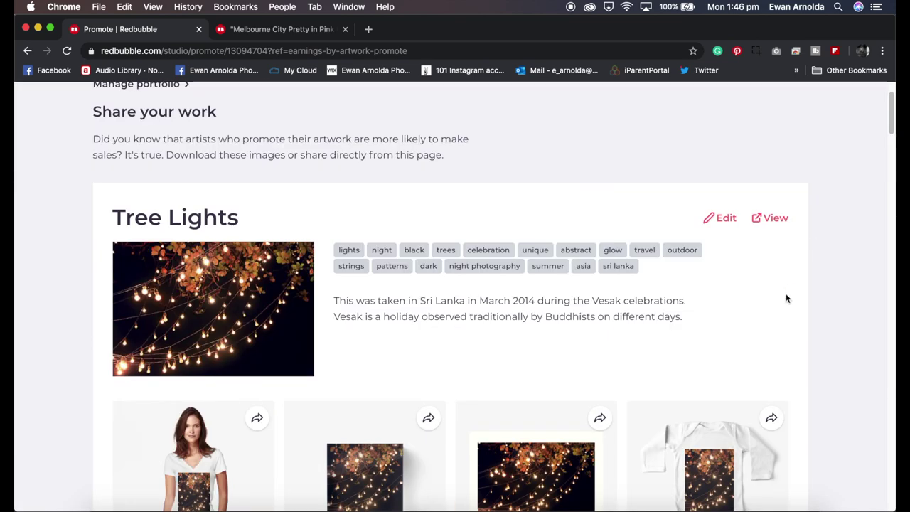
scroll(787, 297, up, 1)
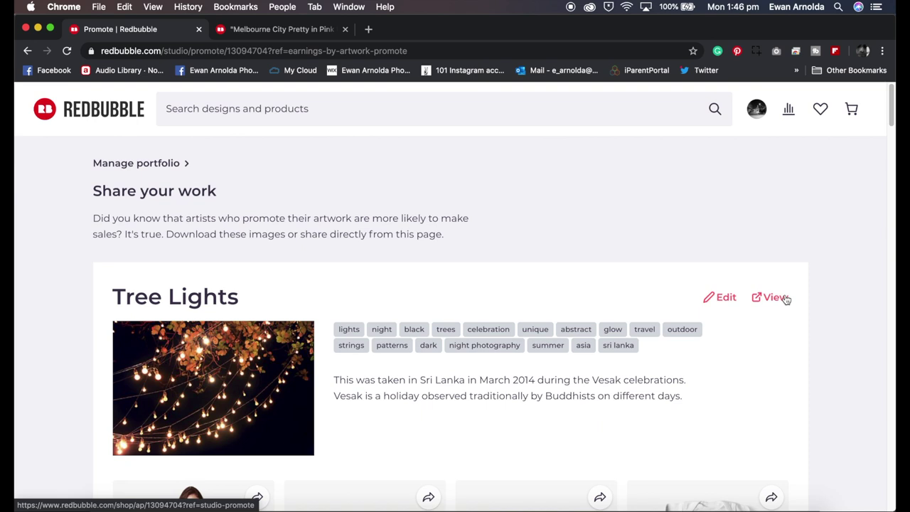
scroll(694, 331, down, 12)
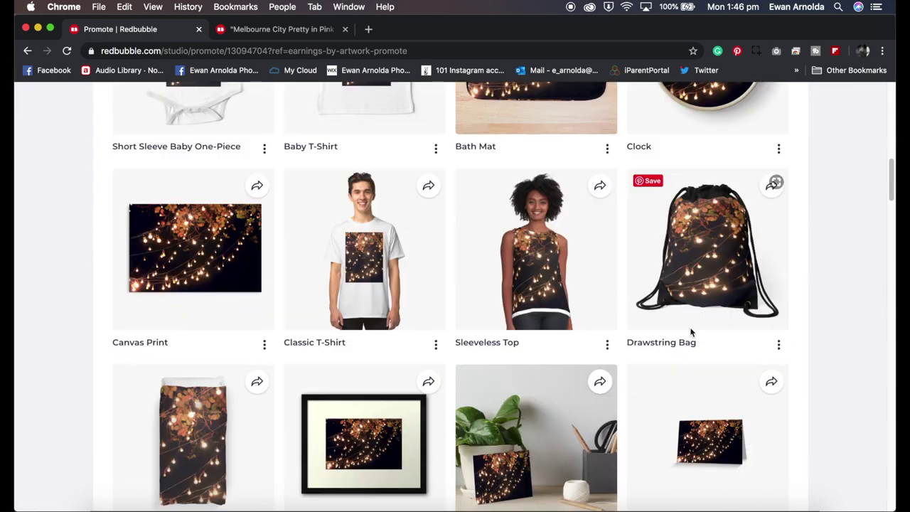